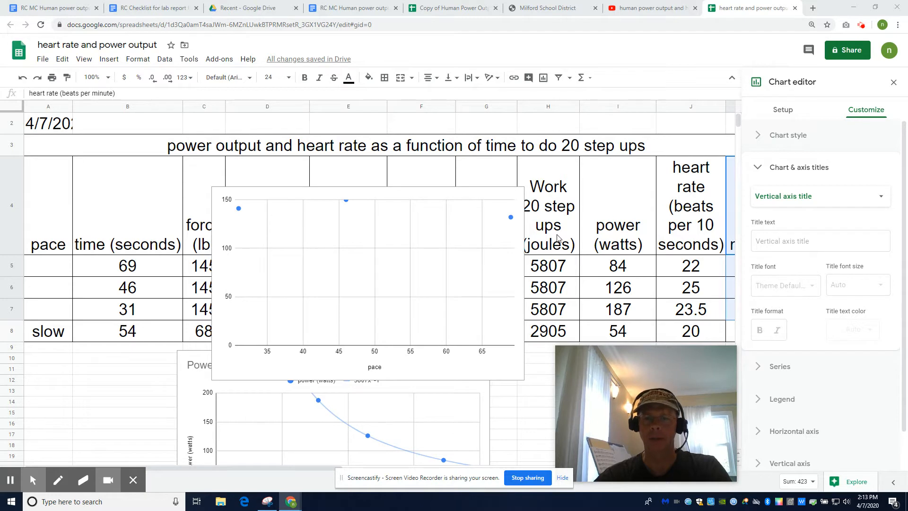
Step: Set the scatter chart's vertical axis title to "heart rate (beats per minute)"
click(835, 241)
click(781, 111)
click(756, 192)
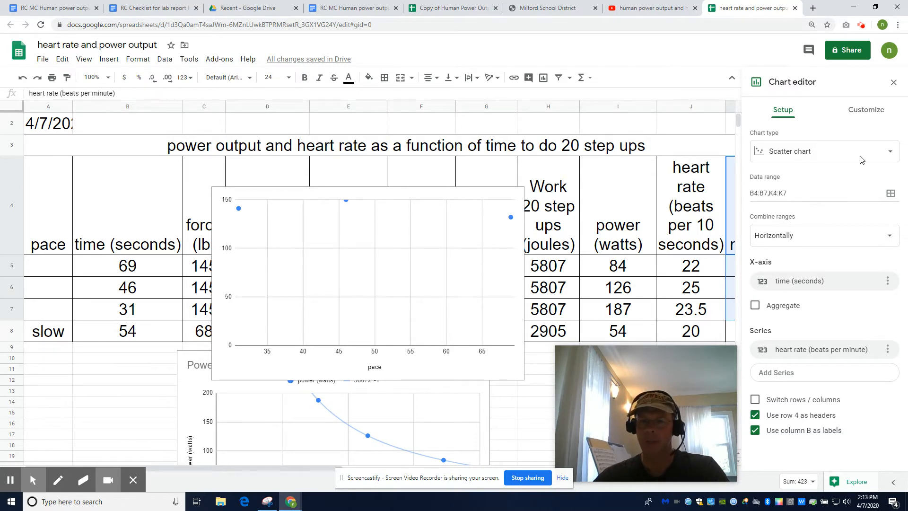
click(871, 111)
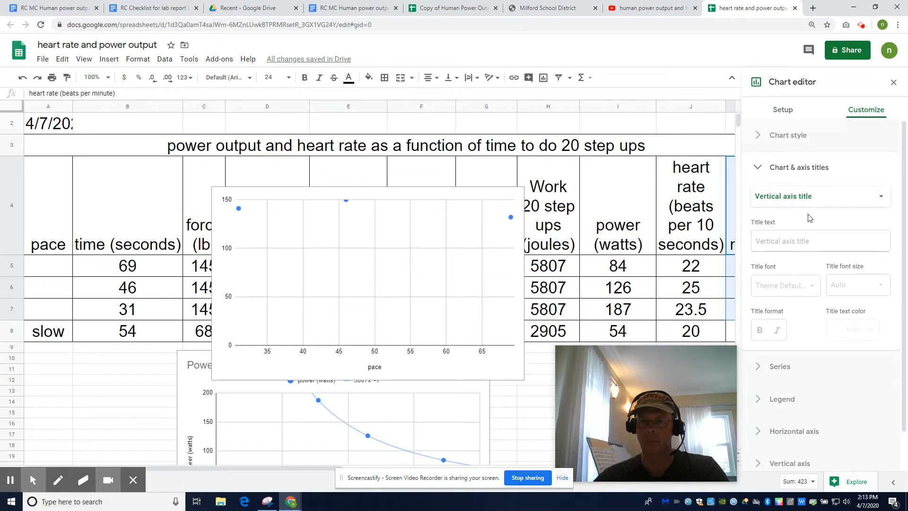
click(803, 242)
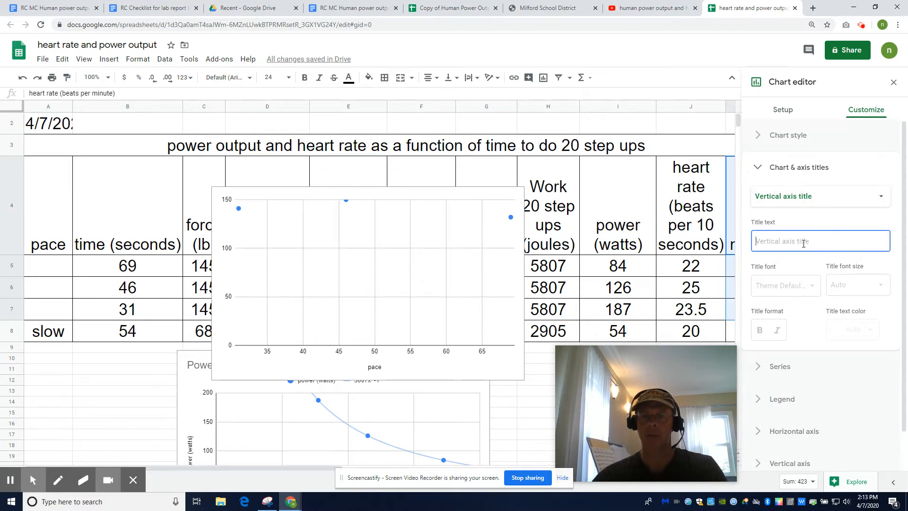
text(heart ra)
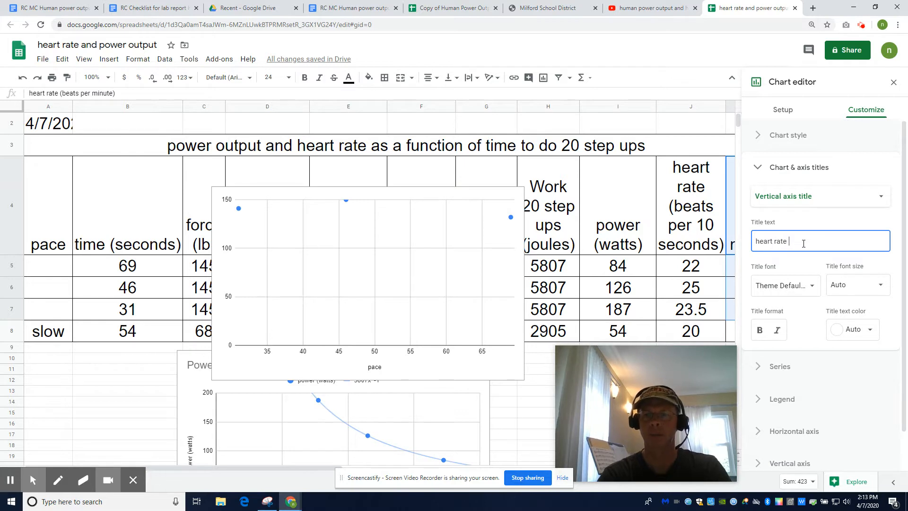
text(te (beats per minute))
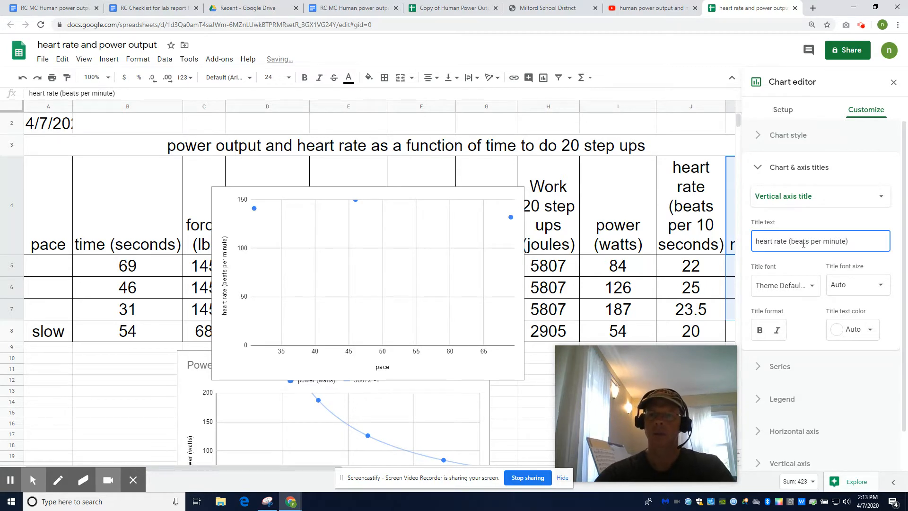
Step: Replace the chart's horizontal axis title with "time (seconds)"
click(807, 199)
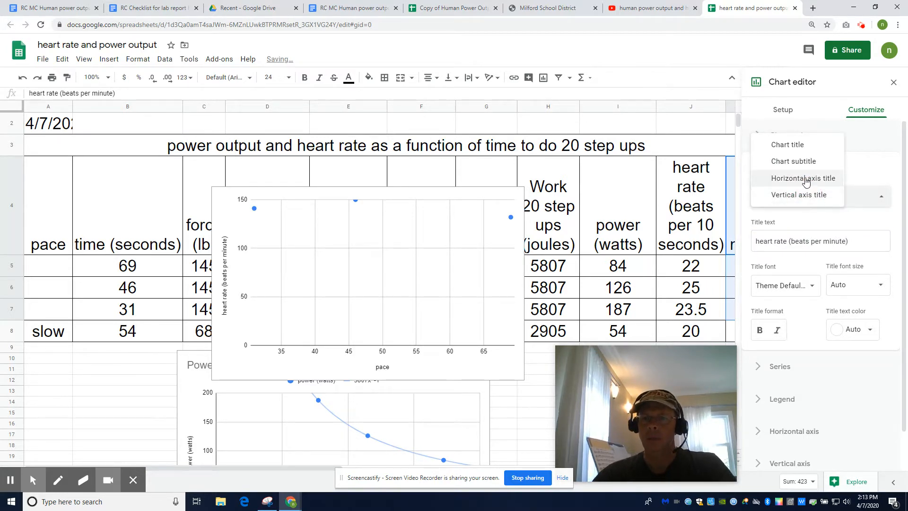
click(806, 180)
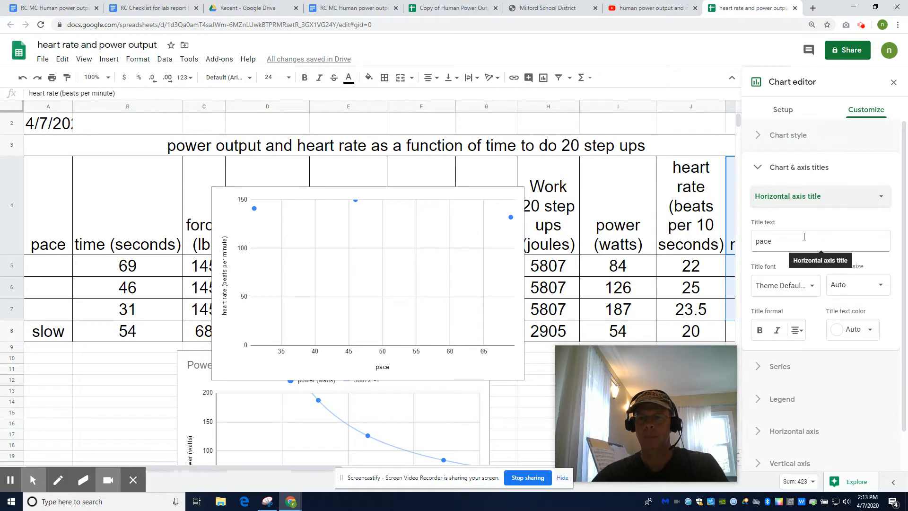
drag(804, 236, 755, 238)
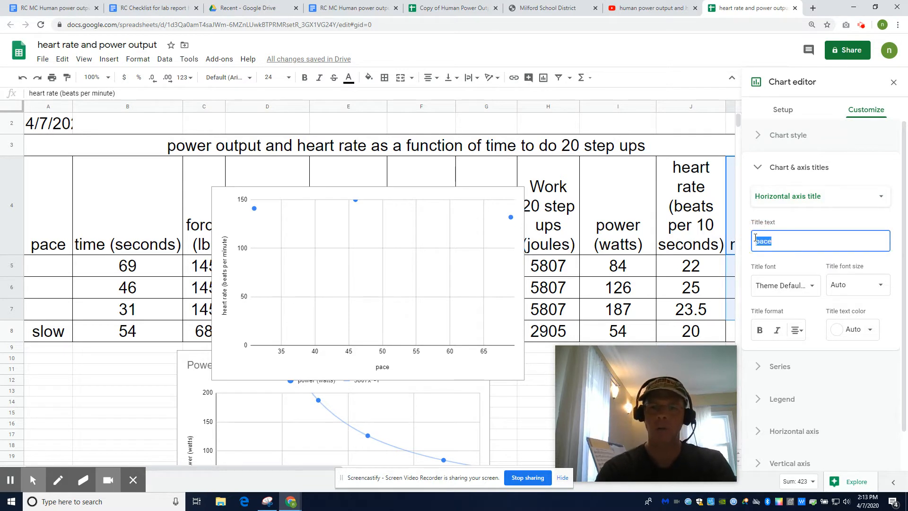
text(time)
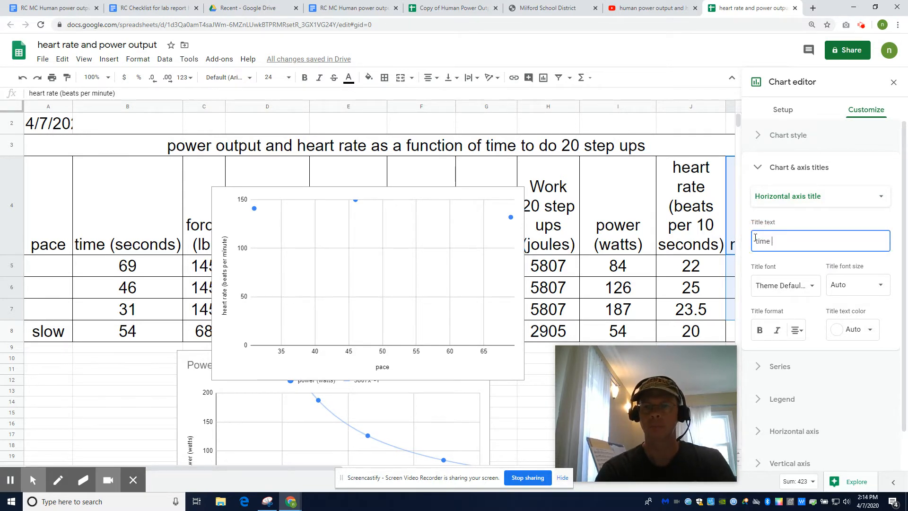
text( (seconds))
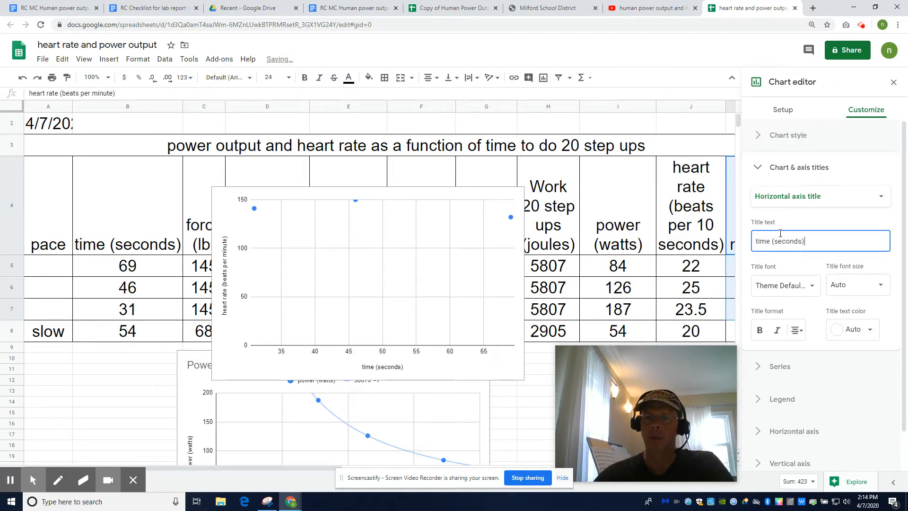
Step: Set the chart title to "Heart rate as a function of time to do 20 step ups"
click(786, 197)
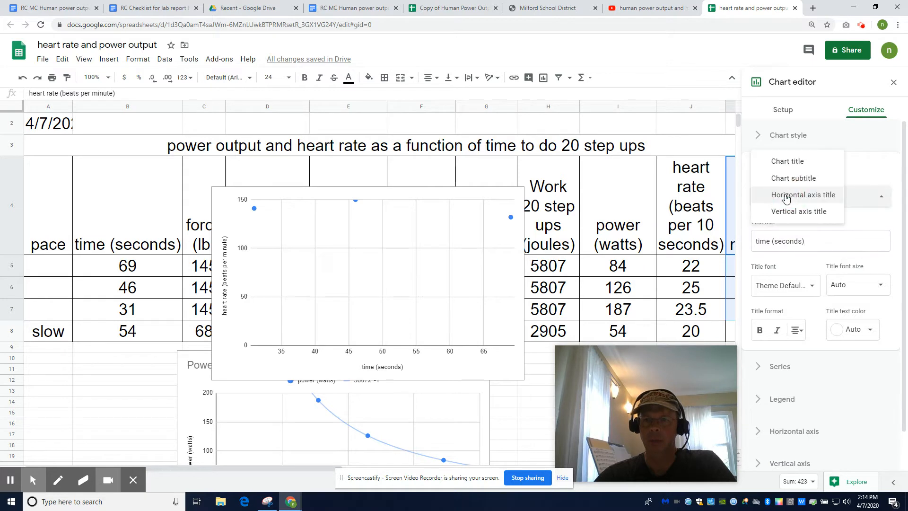
click(784, 161)
click(804, 245)
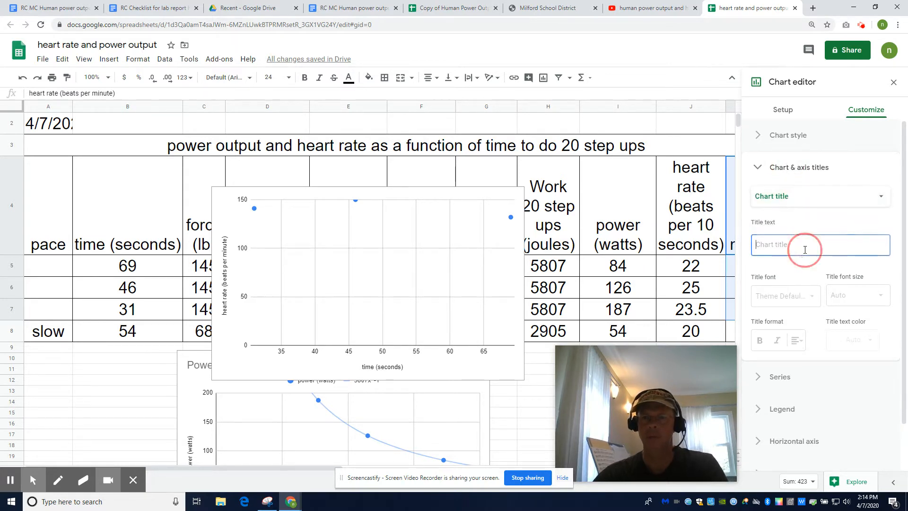
text(Heart rate as)
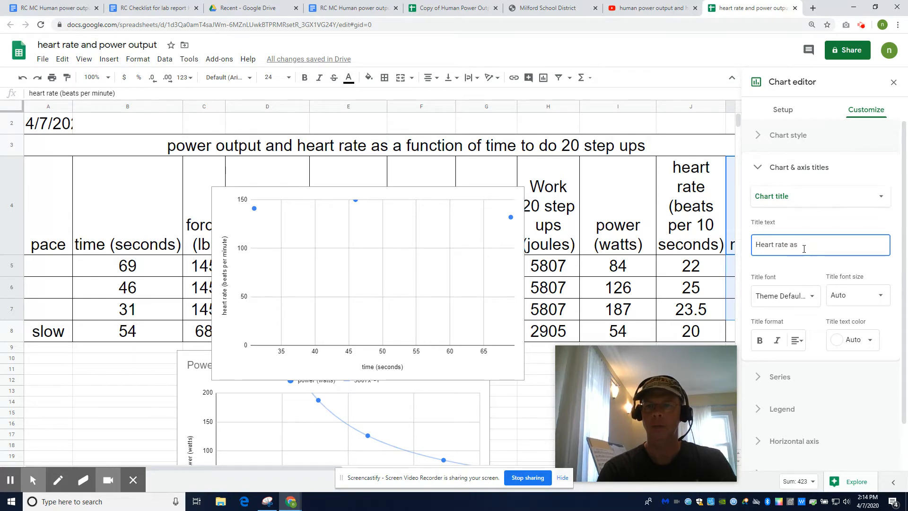
text( a function of)
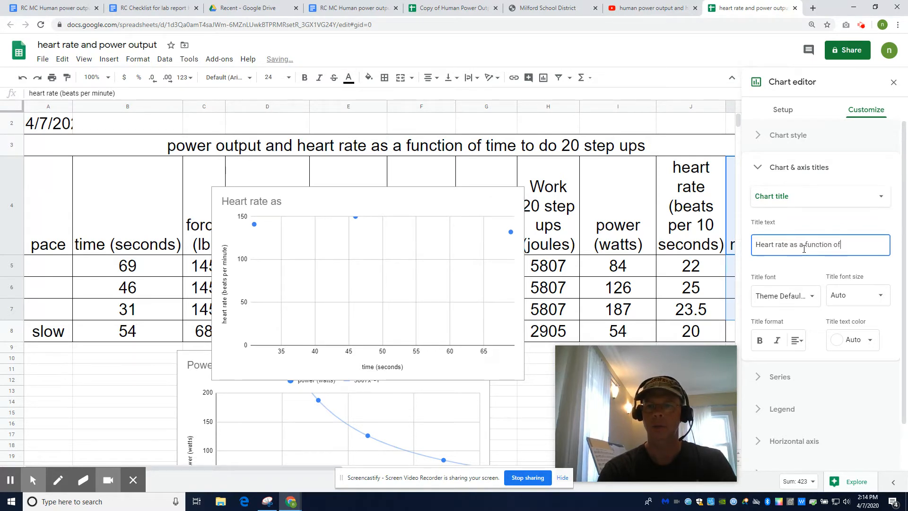
text( time t)
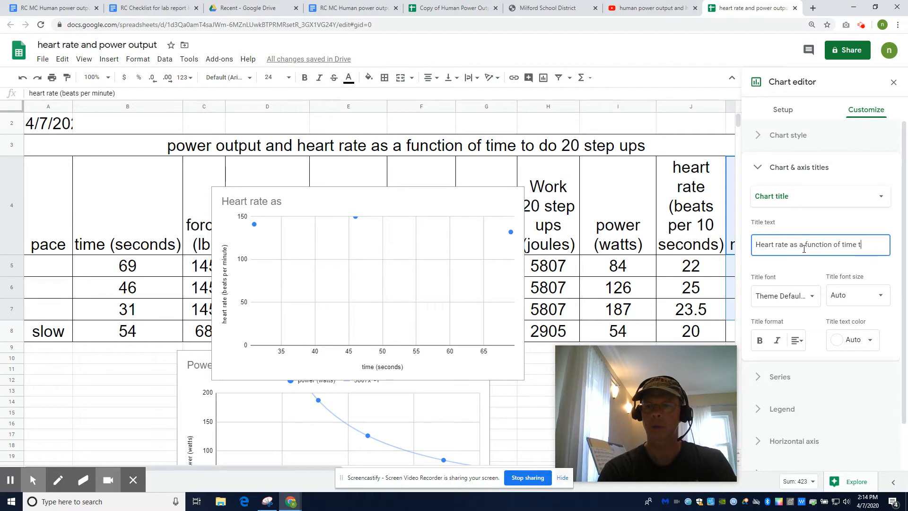
text(o do 2)
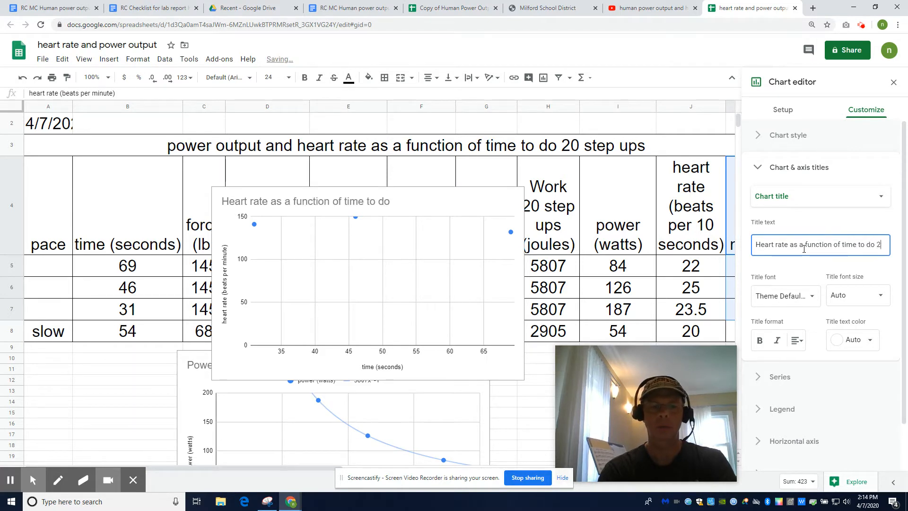
text(0 step ups)
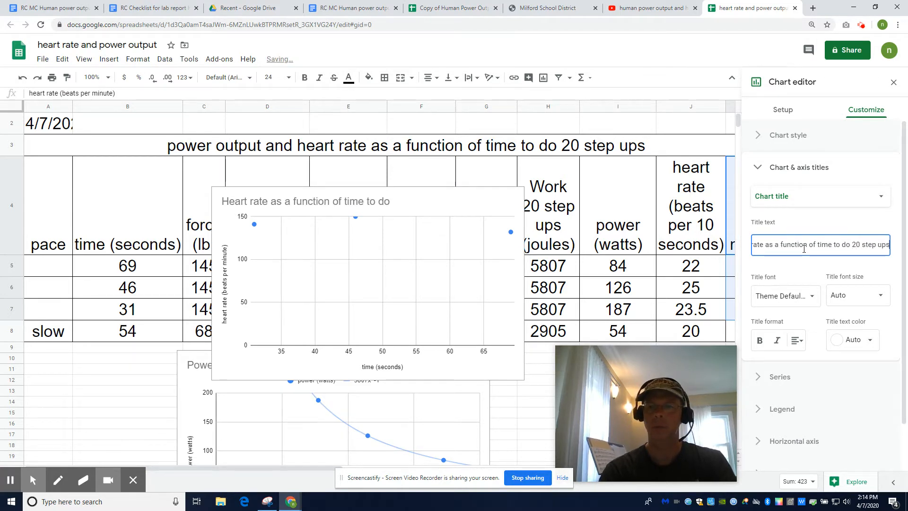
Step: Set the chart's horizontal axis range to a minimum of 0 and a maximum of 80
click(804, 168)
click(763, 264)
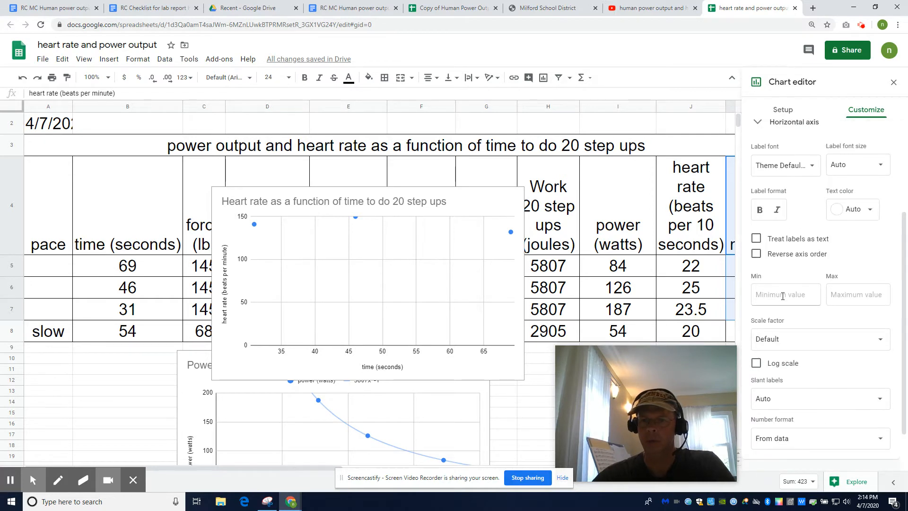
click(783, 296)
text(0)
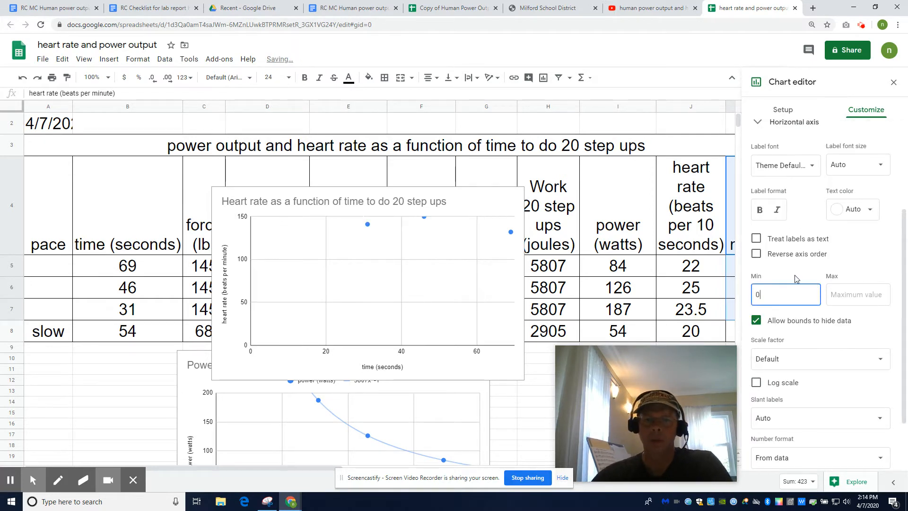
click(846, 295)
text(80)
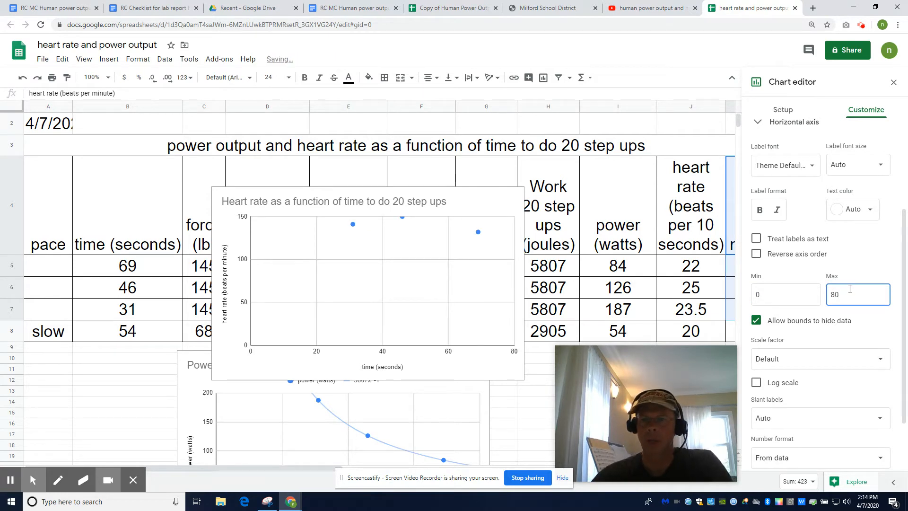
scroll(849, 290, up, 3)
click(757, 263)
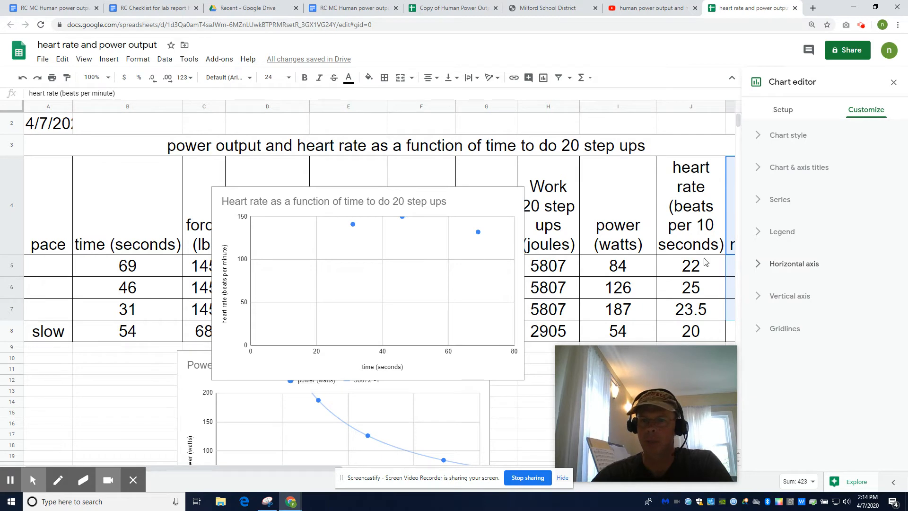
Step: Set the maximum of the chart's vertical axis to 160
click(759, 296)
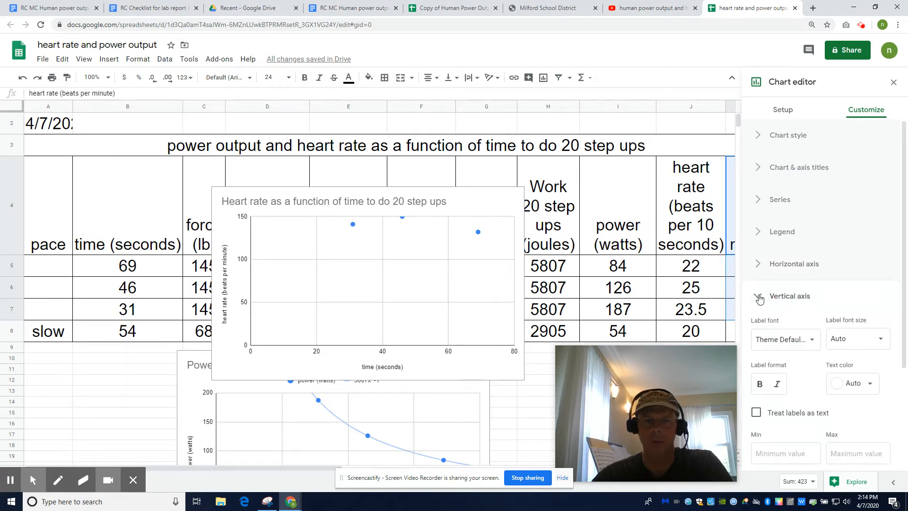
scroll(805, 332, down, 2)
click(831, 358)
text(160)
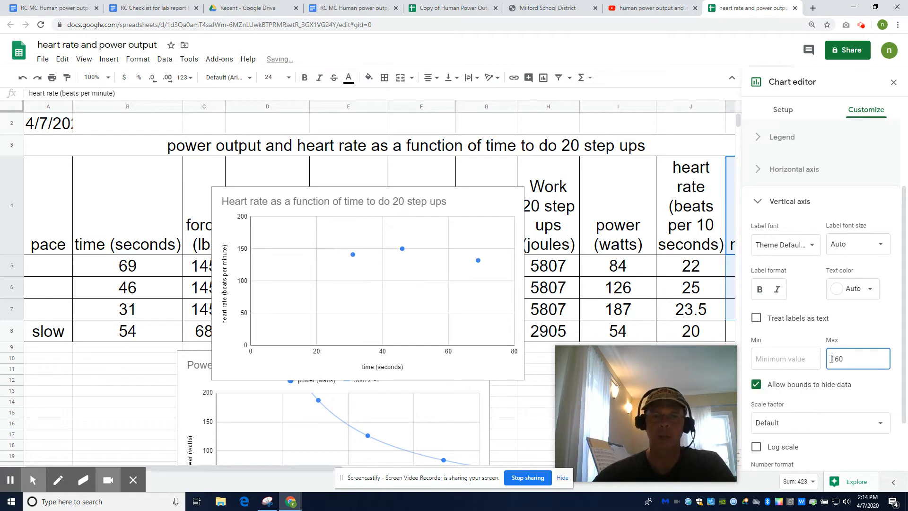
click(757, 203)
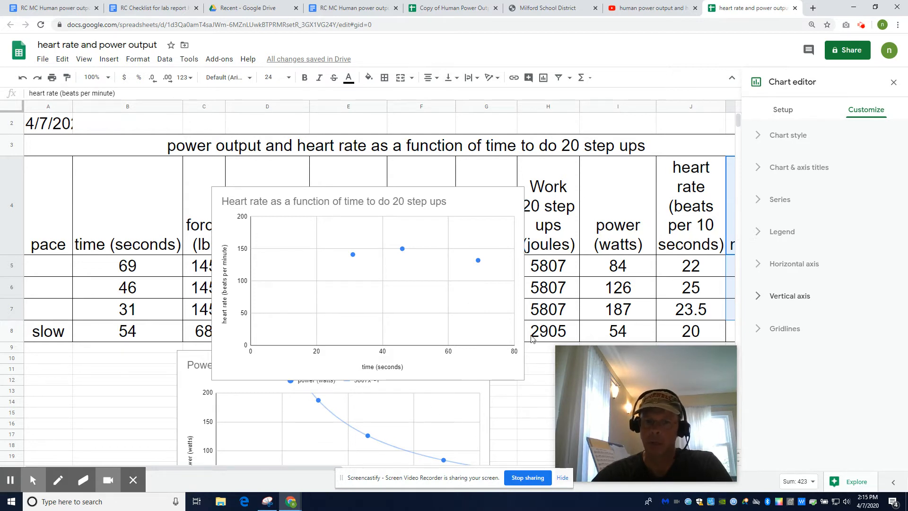
Step: Add a linear trendline to the heart rate series and close the chart editor
click(763, 201)
scroll(774, 335, down, 3)
click(755, 344)
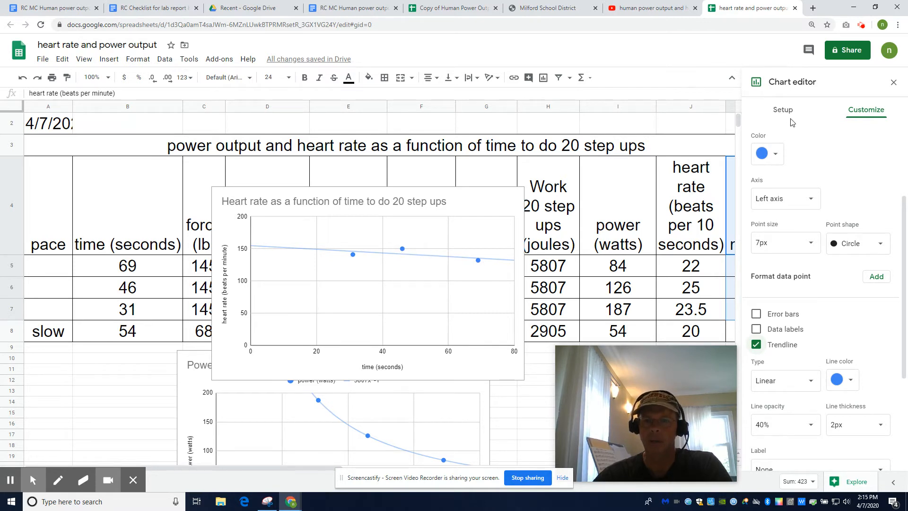
click(894, 82)
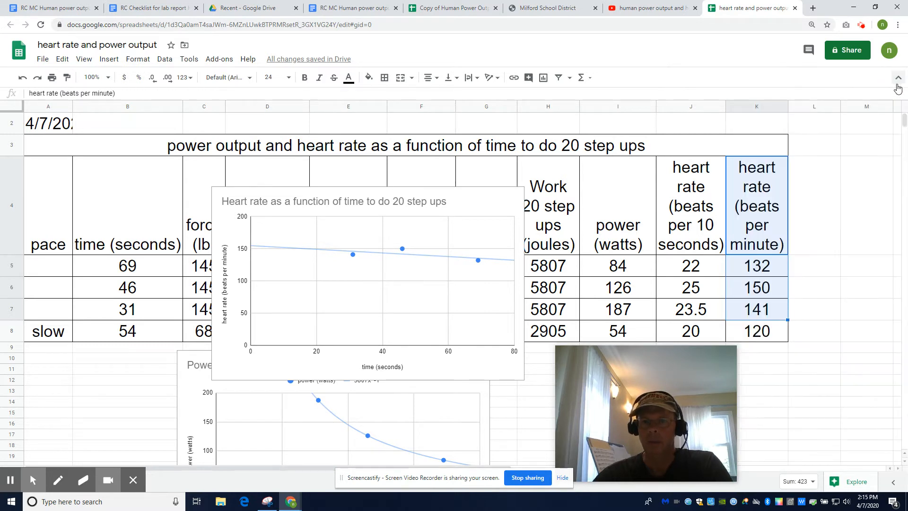
Step: Examine the beats-per-minute heart rate values in K5:K7 by selecting them
click(765, 267)
click(768, 290)
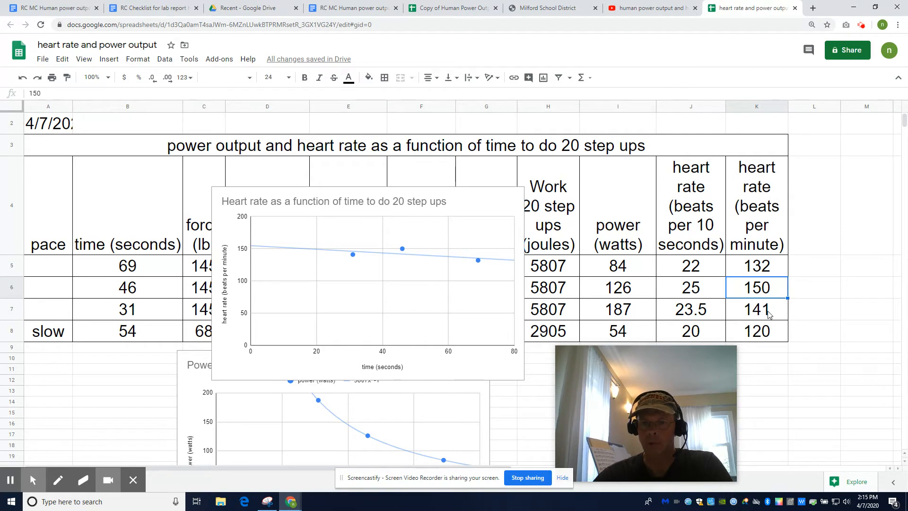
drag(766, 272, 767, 309)
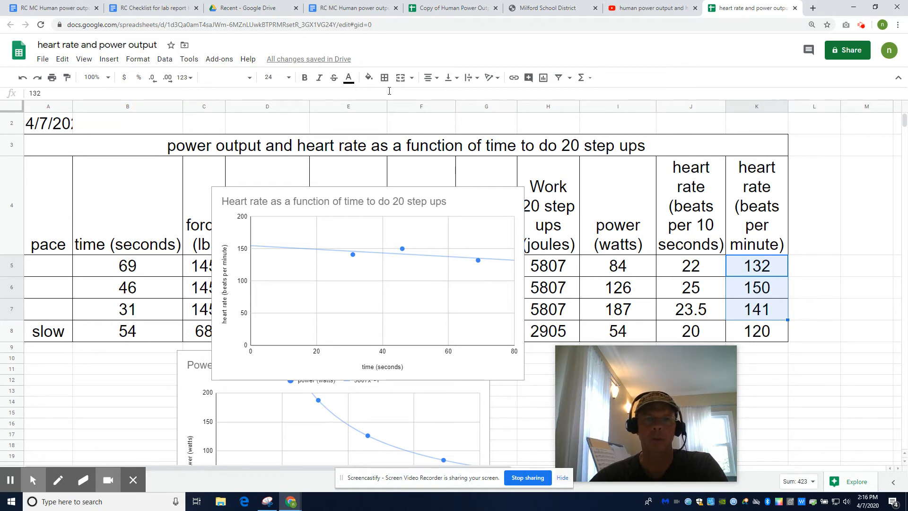
Step: Open Google Drive in a new browser tab and create a blank Google Docs document
click(813, 8)
click(401, 246)
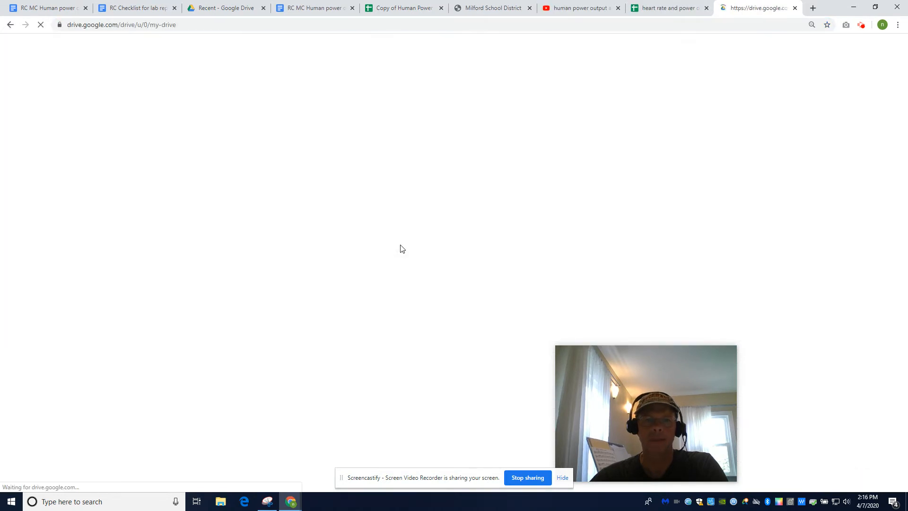
click(30, 71)
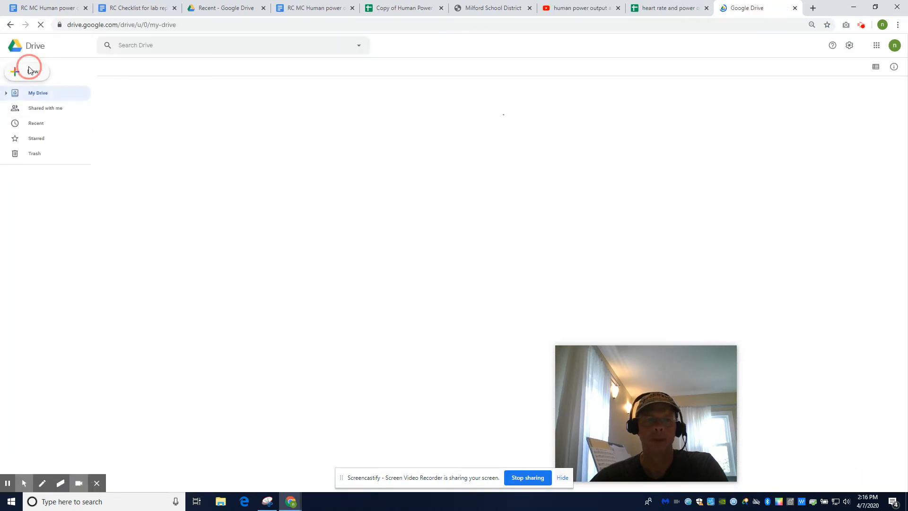
click(31, 123)
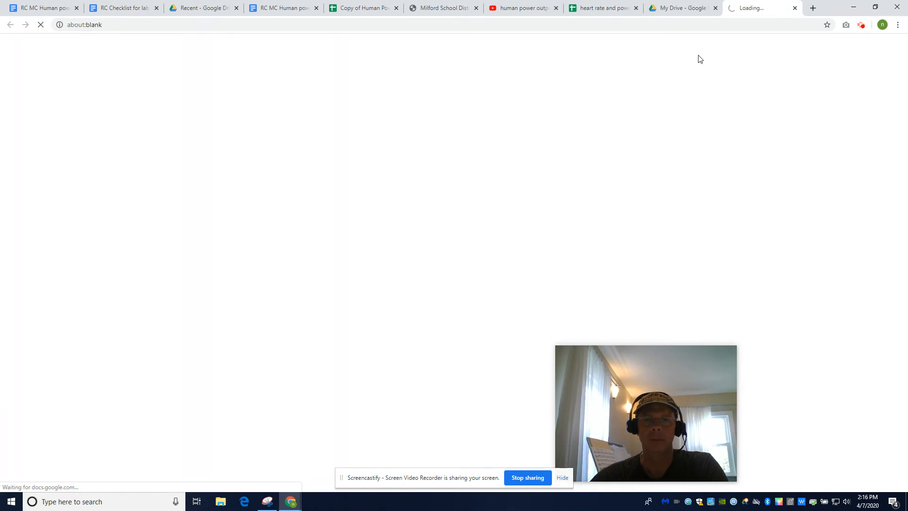
Step: Return to the heart rate and power output spreadsheet and copy the heart rate chart
click(608, 14)
click(516, 200)
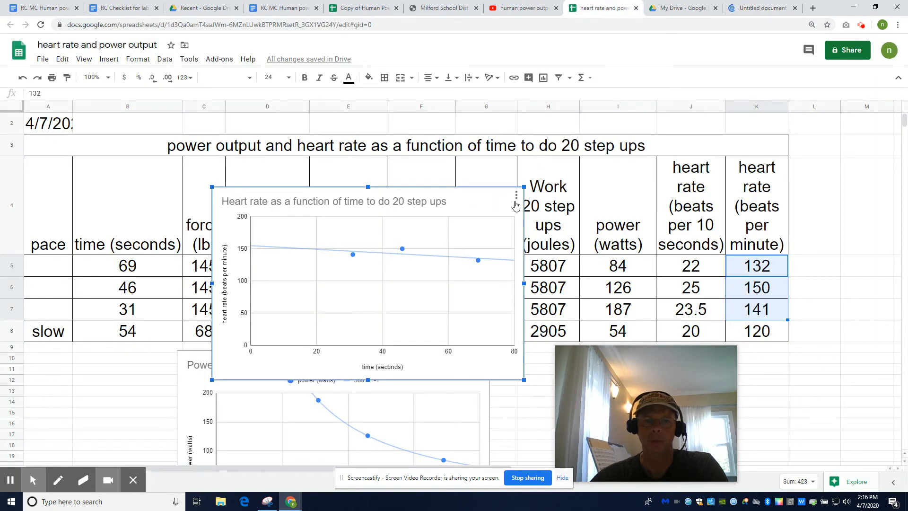
click(516, 198)
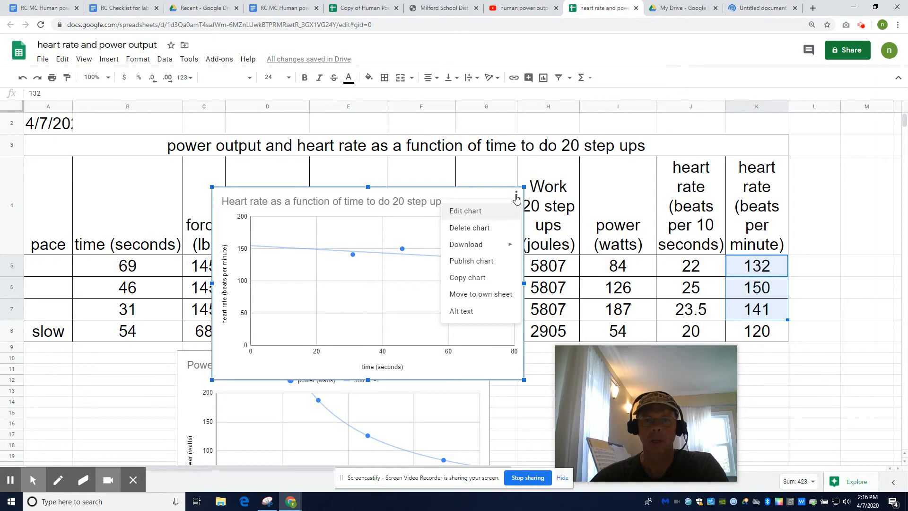
click(478, 280)
Step: Switch to the untitled Google Docs document and paste the heart rate chart at its start, linked to the spreadsheet
click(760, 8)
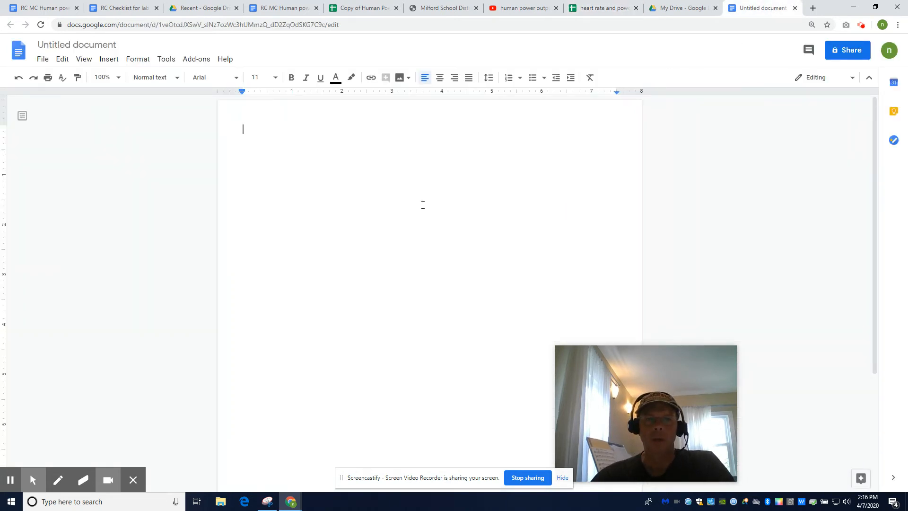
right_click(248, 136)
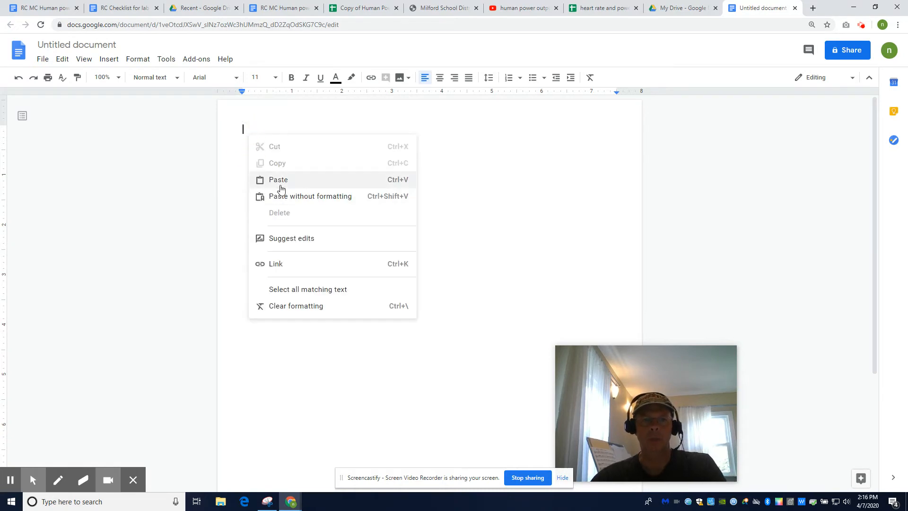
click(280, 178)
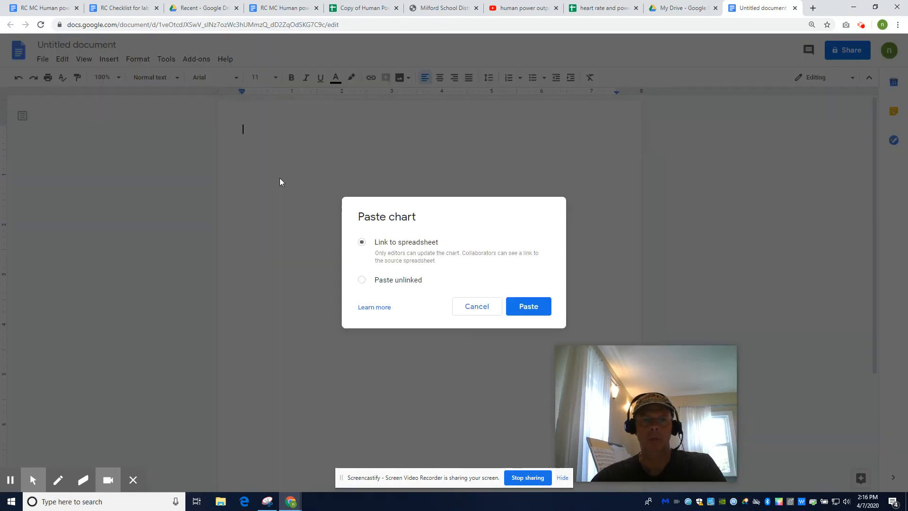
click(525, 313)
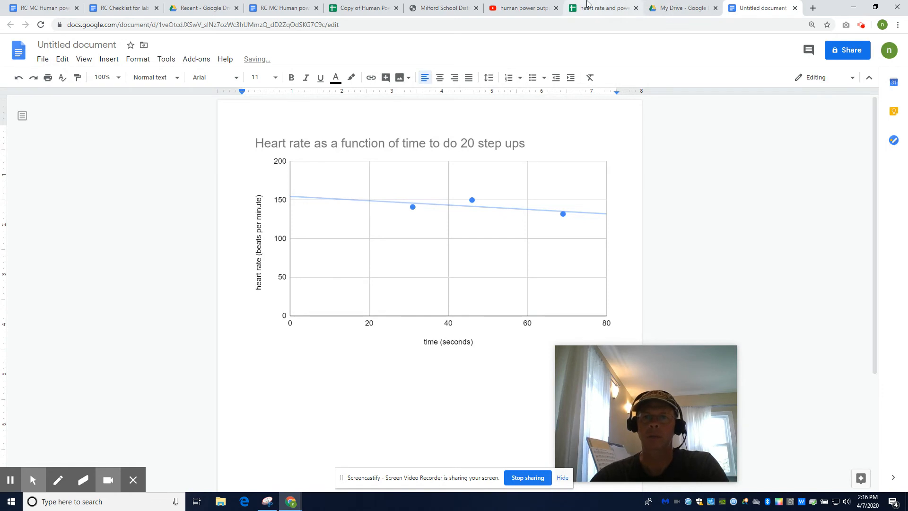
Step: Return to the heart rate and power output spreadsheet and copy the "Power as a function of time" chart
click(587, 6)
scroll(429, 438, down, 3)
click(442, 269)
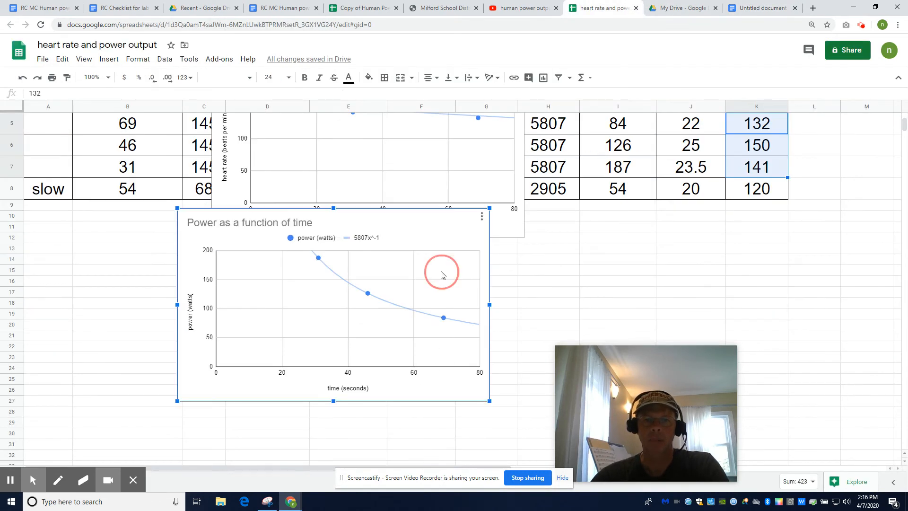
click(482, 217)
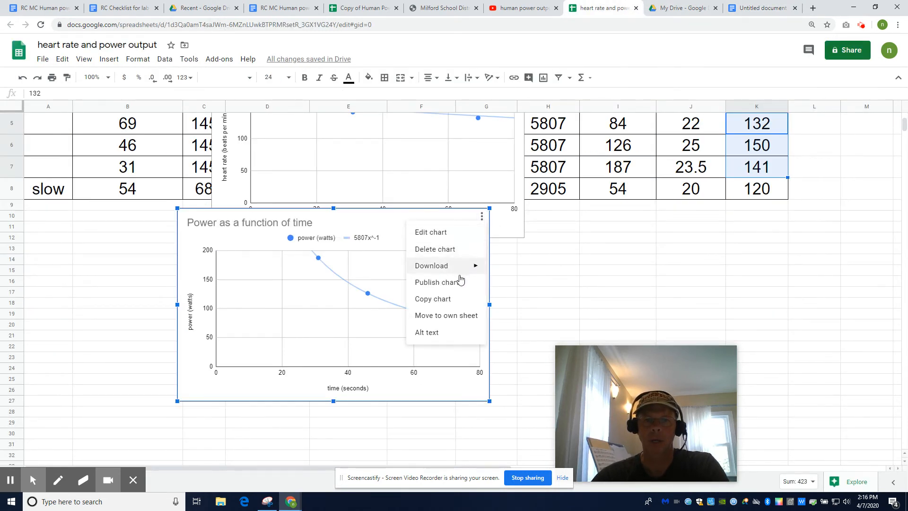
click(436, 298)
Step: Paste the power chart below the heart rate chart in the untitled document, linked to the spreadsheet
click(757, 8)
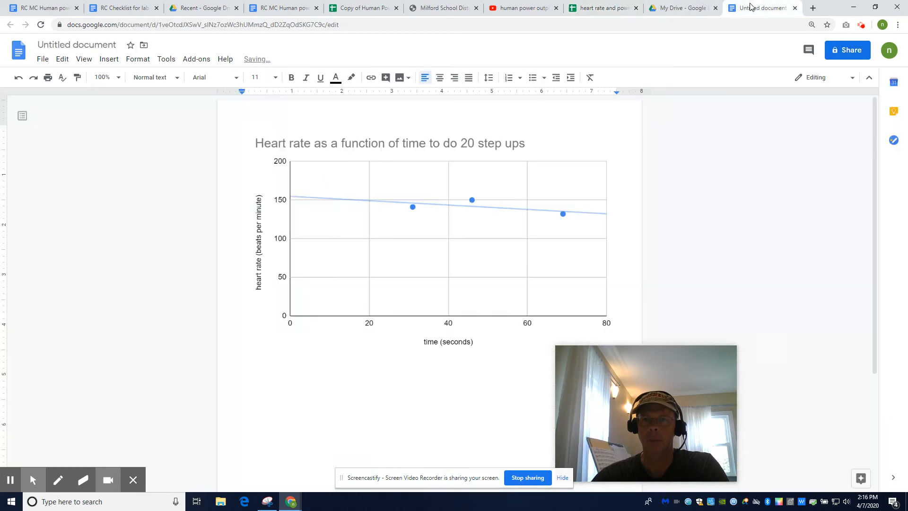
click(503, 416)
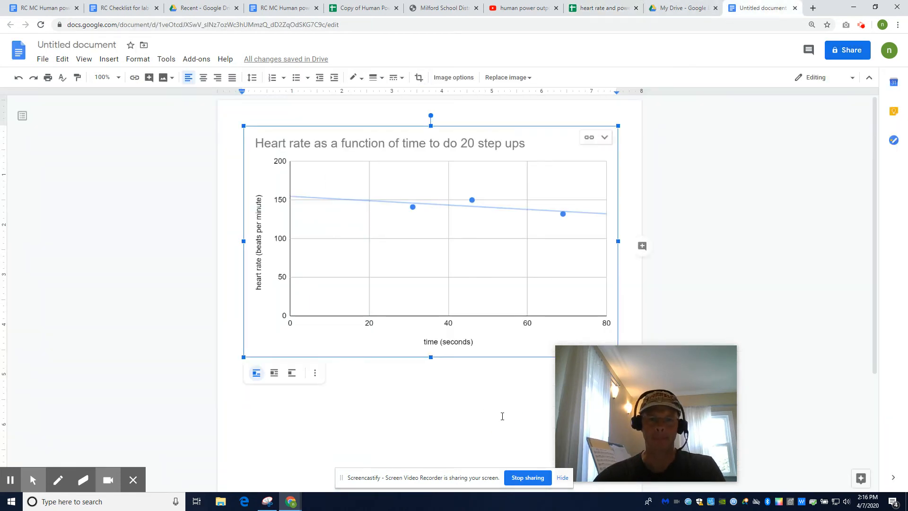
click(632, 326)
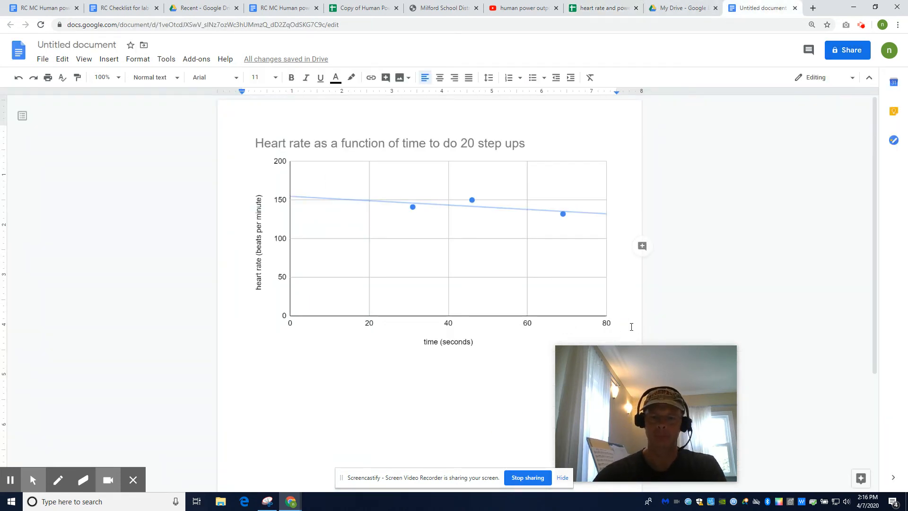
key(ctrl+v)
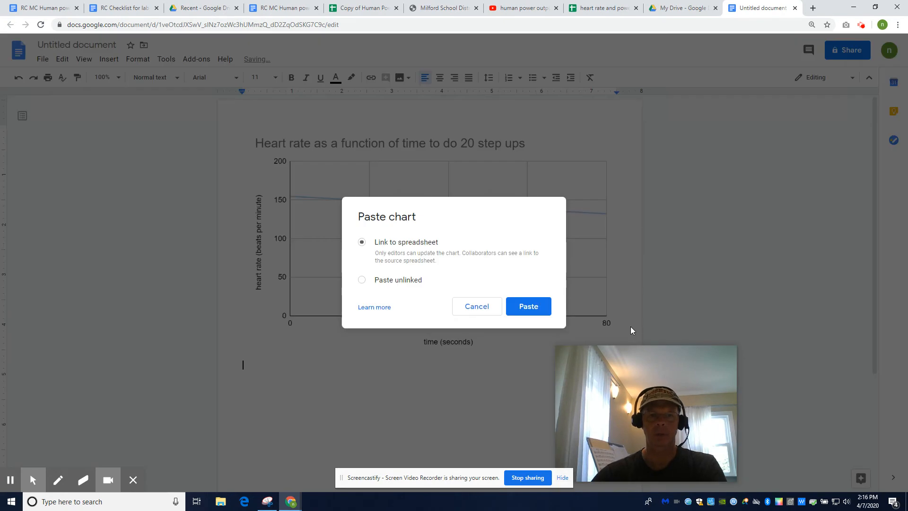
click(533, 306)
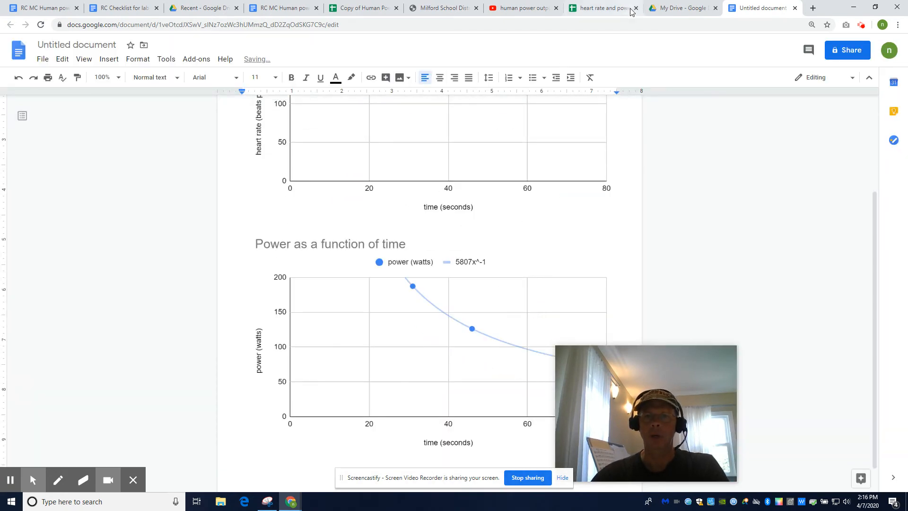
Step: Back in the spreadsheet, move the heart rate chart off the data table to sit beside the power chart
click(625, 8)
drag(490, 227, 817, 407)
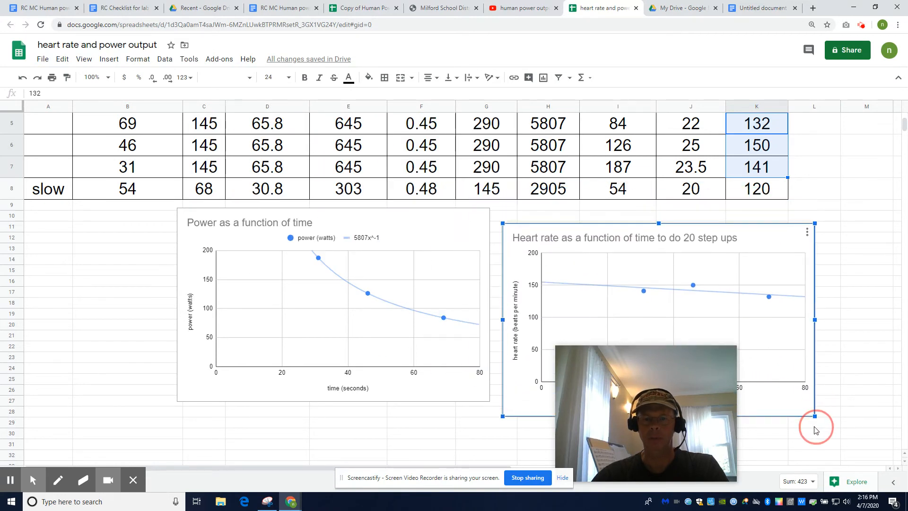
scroll(815, 426, up, 3)
drag(694, 376, 694, 393)
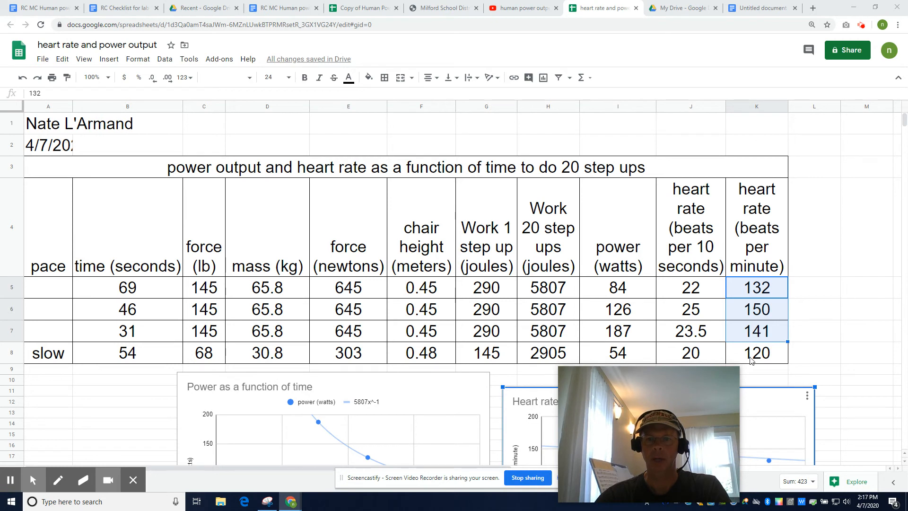
Step: Copy the data table A3:K8 and try pasting it below the power chart in the document, linked to the spreadsheet
drag(752, 361, 45, 173)
right_click(46, 173)
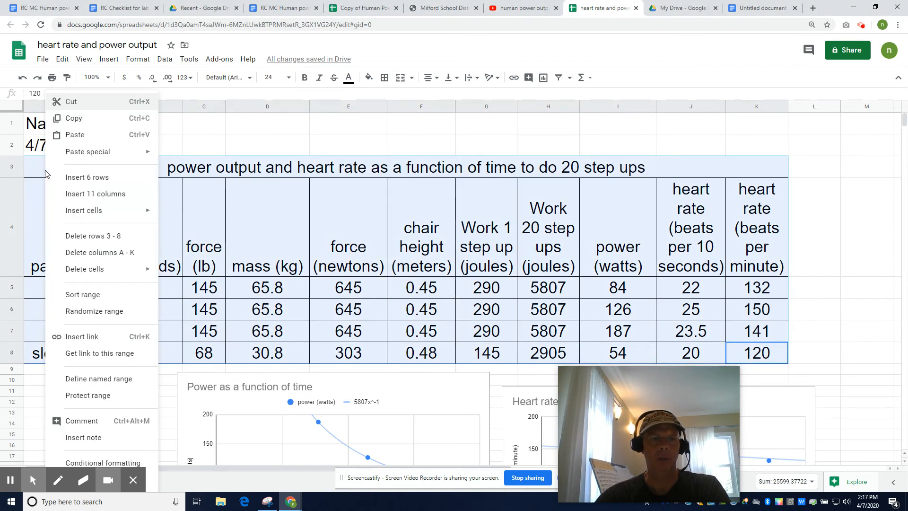
click(69, 122)
click(759, 8)
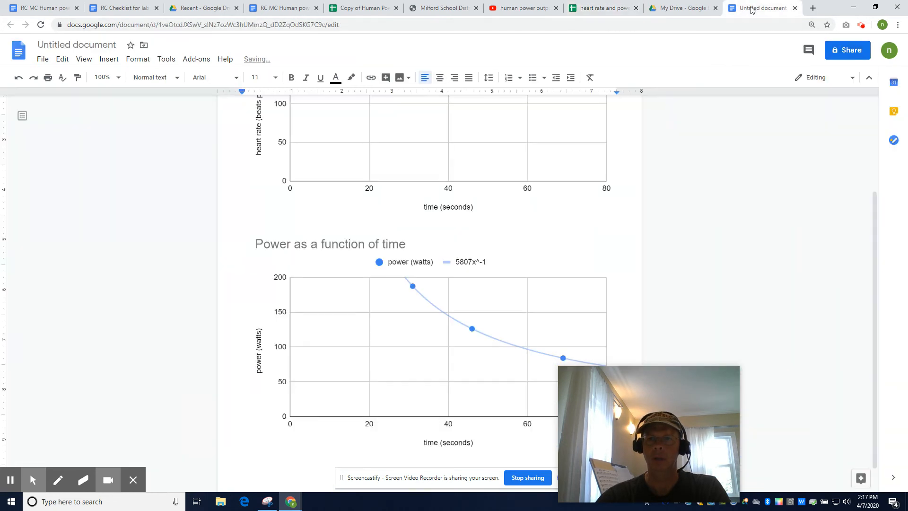
scroll(449, 353, down, 1)
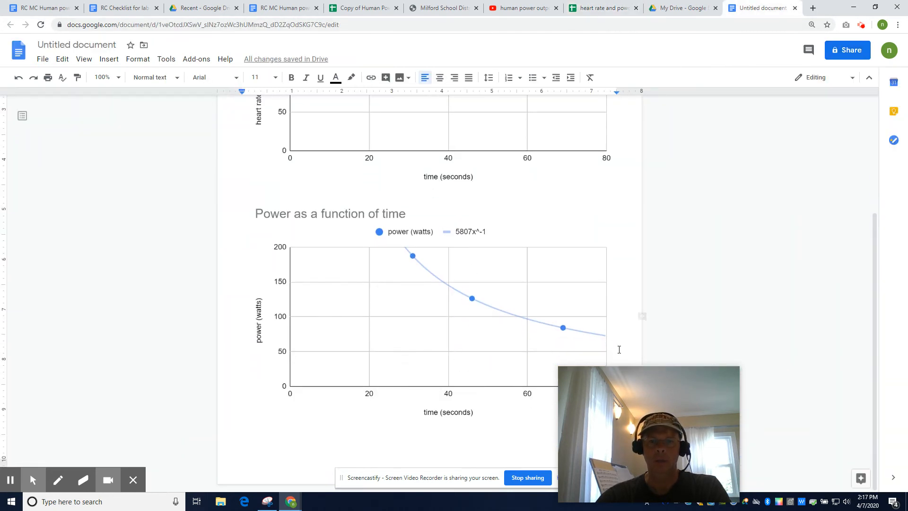
key(ctrl+v)
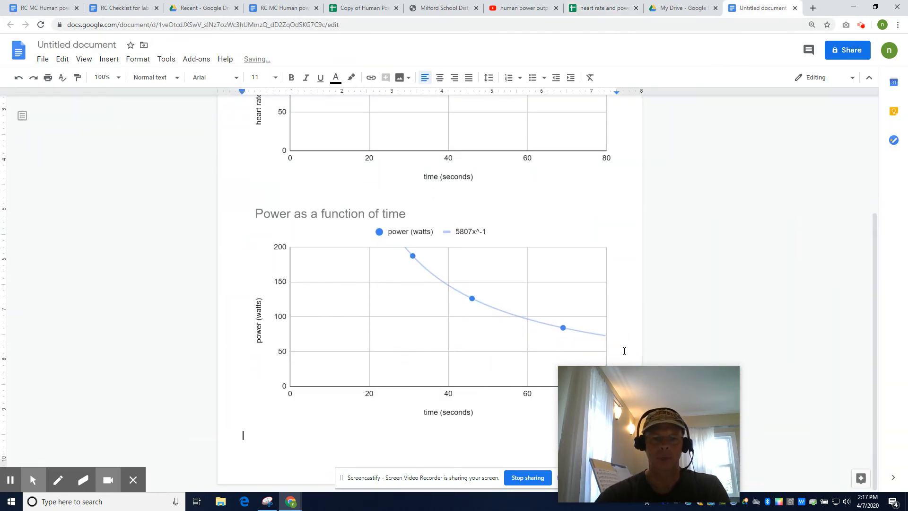
click(542, 315)
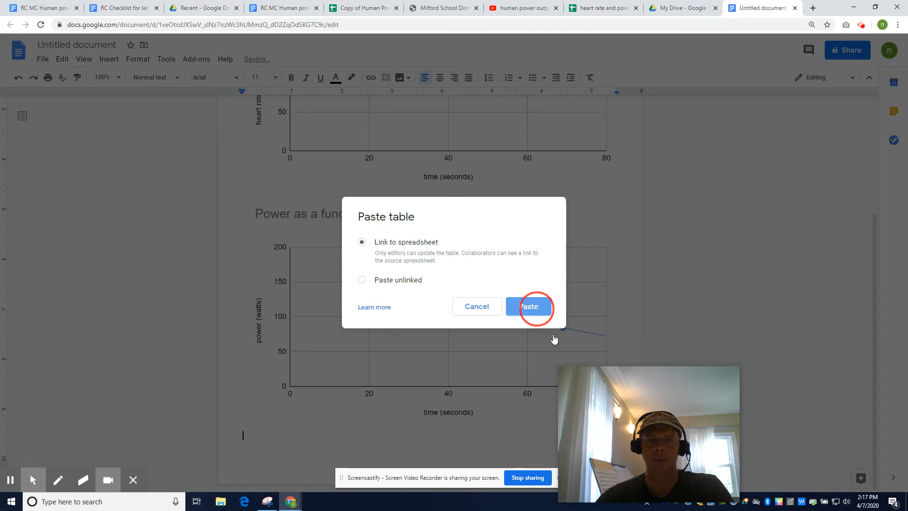
Step: Check the layout of the pasted table in the document and undo the table paste
scroll(558, 334, up, 8)
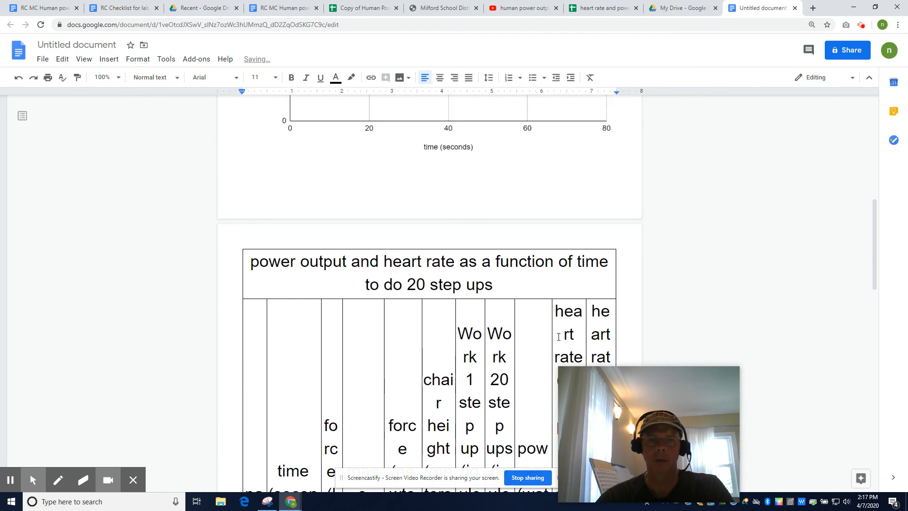
scroll(559, 335, down, 3)
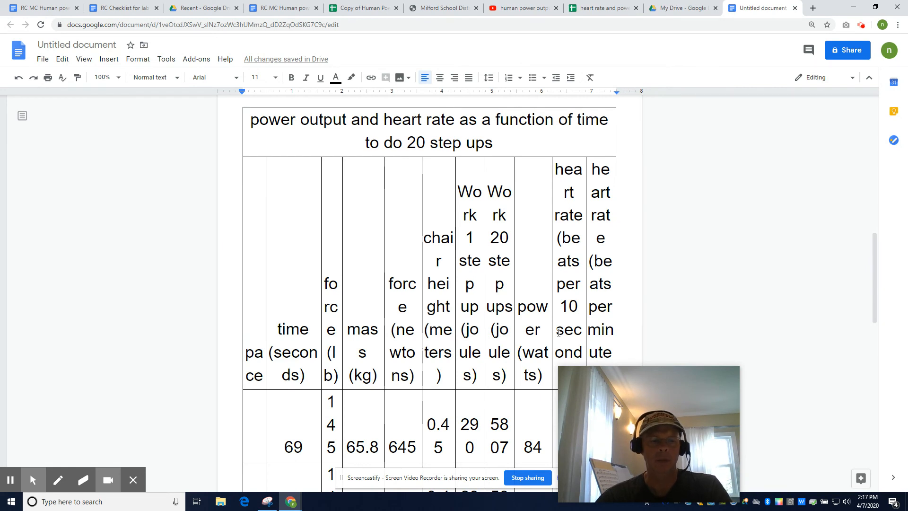
key(ctrl+z)
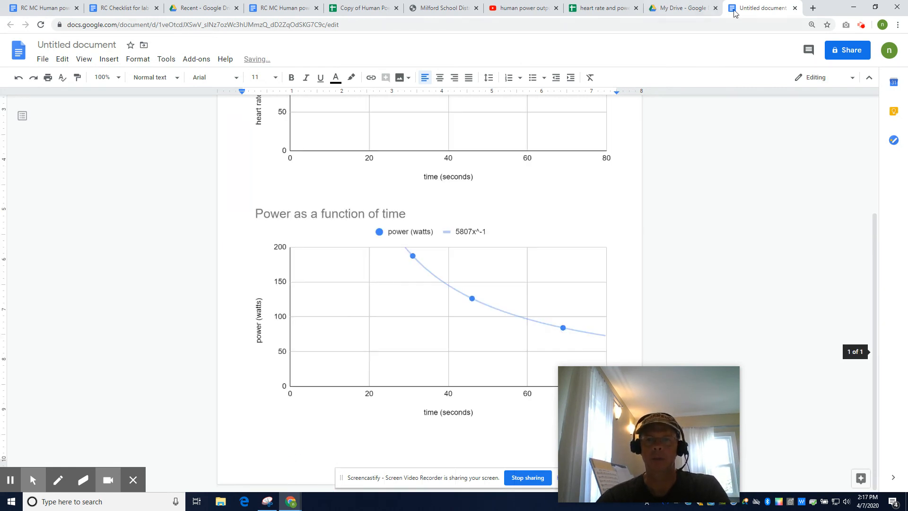
Step: Return to the spreadsheet and set the font size of the entire sheet to 12
click(604, 8)
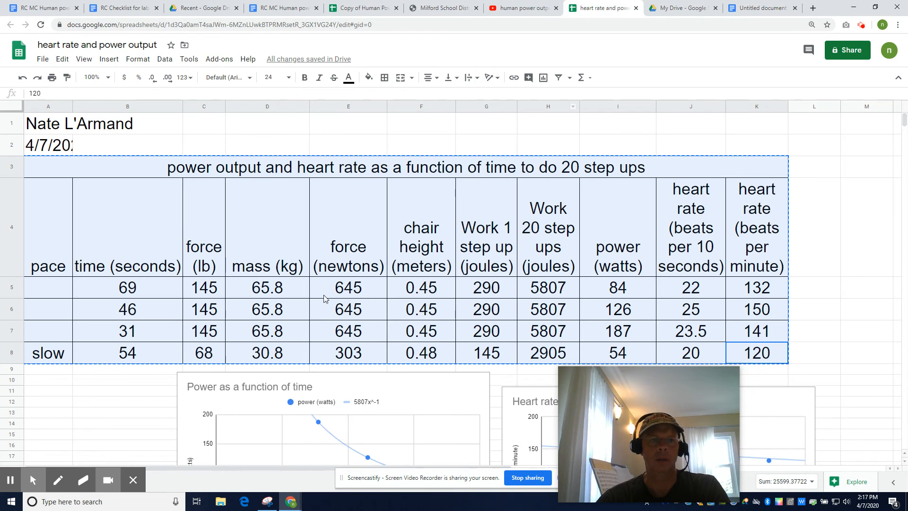
click(10, 107)
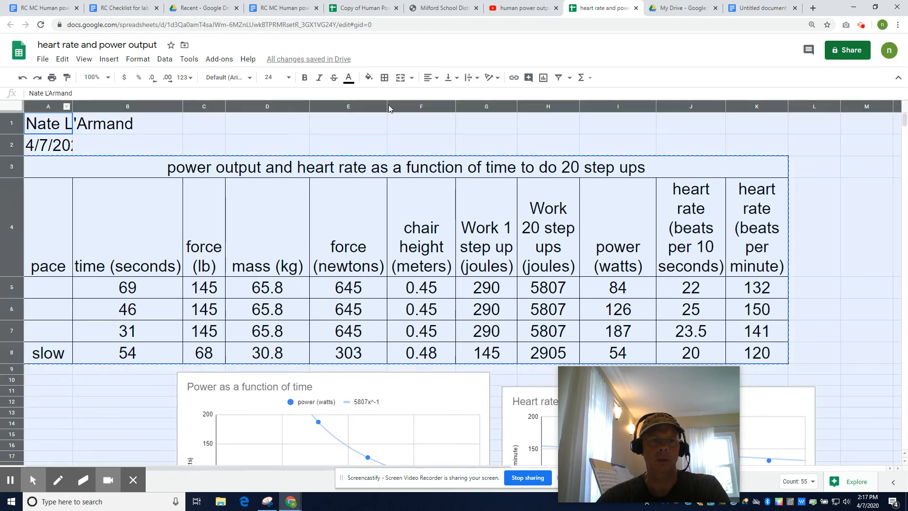
click(288, 77)
click(273, 196)
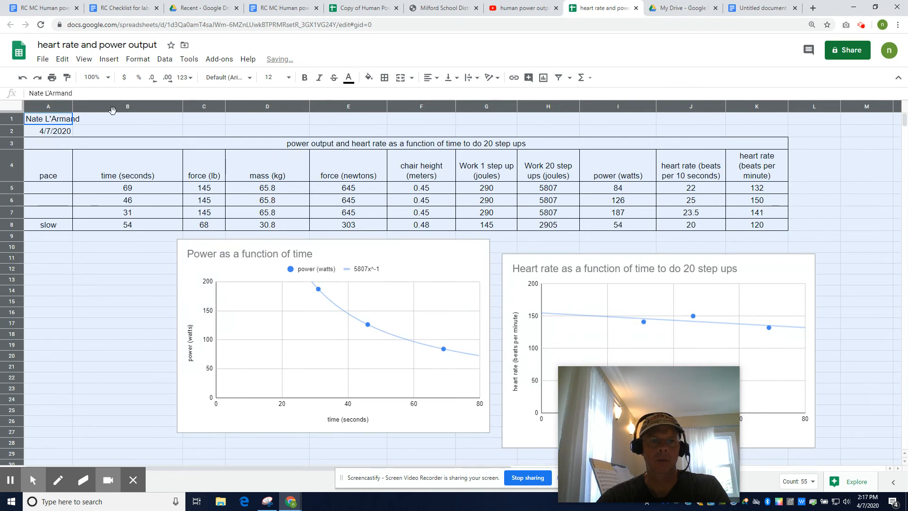
Step: Narrow all columns of the sheet to one equal width that makes the data table compact
click(181, 103)
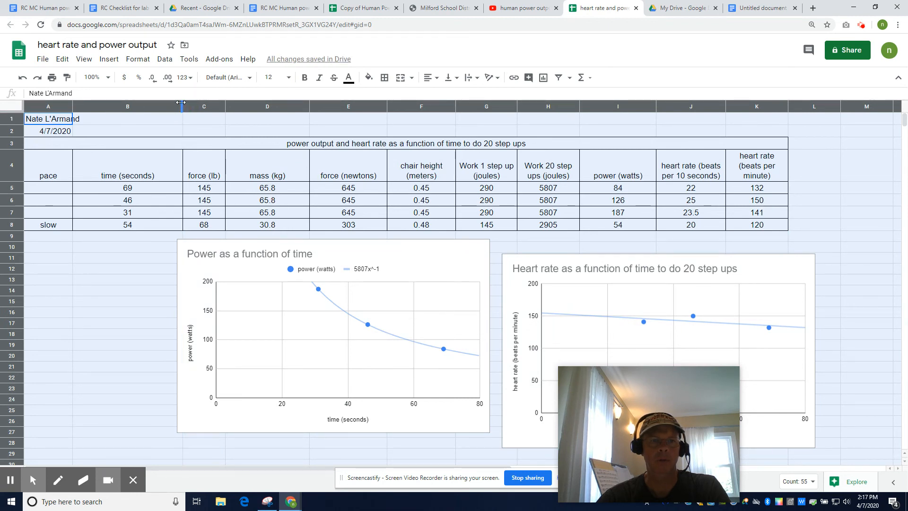
double_click(181, 103)
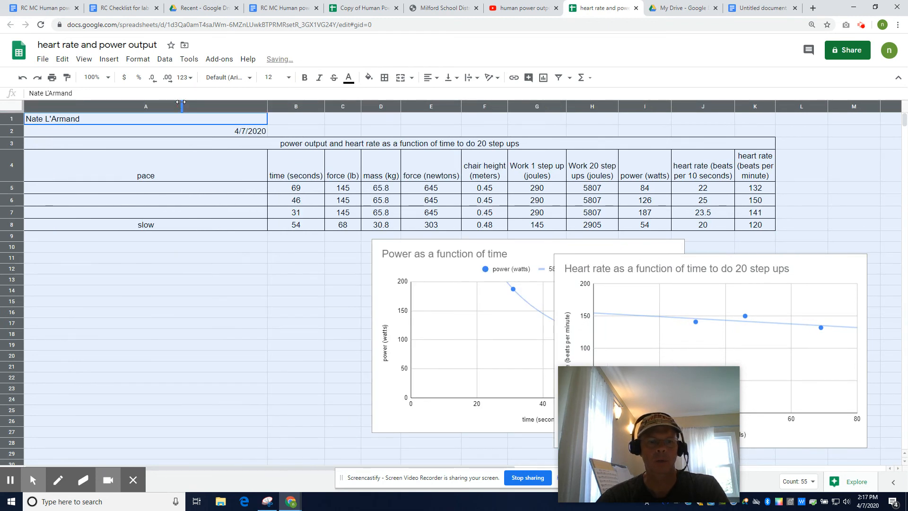
double_click(182, 102)
drag(181, 102, 113, 106)
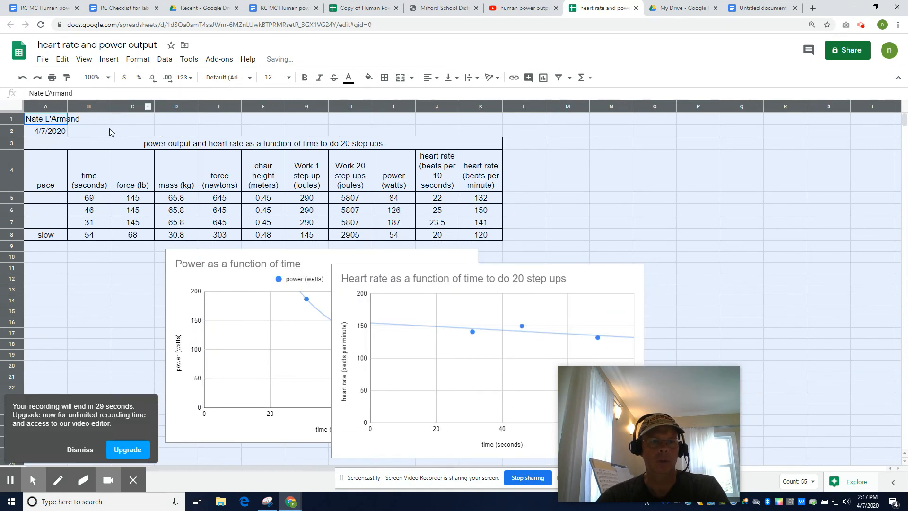
Step: Copy the resized data table A3:K8, including its title row and headings
drag(72, 146, 473, 235)
right_click(464, 144)
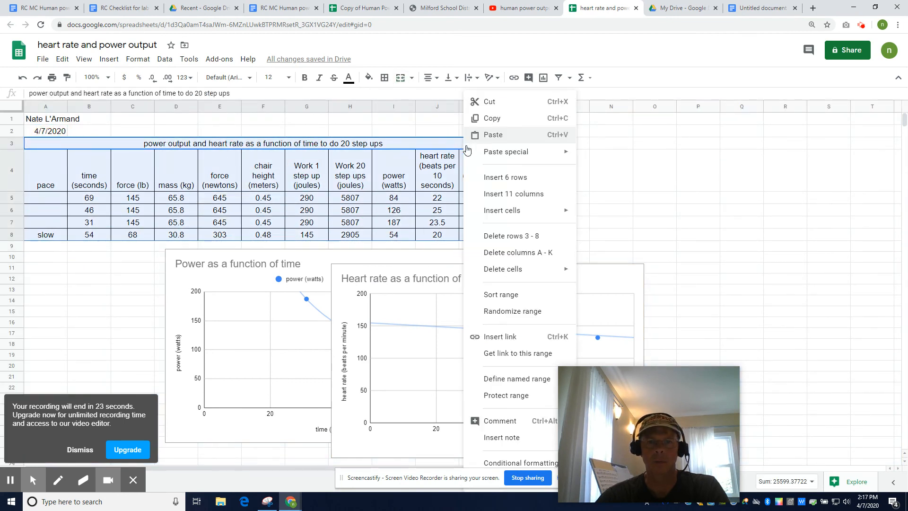
click(481, 115)
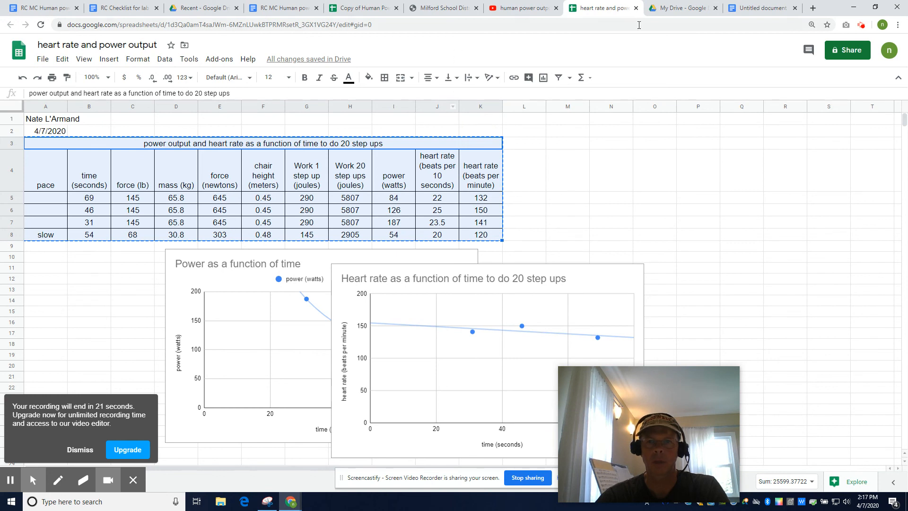
Step: Paste the table below the power chart in the document, linked to the spreadsheet, and slightly widen its chair height column to fit "(meters)"
click(763, 8)
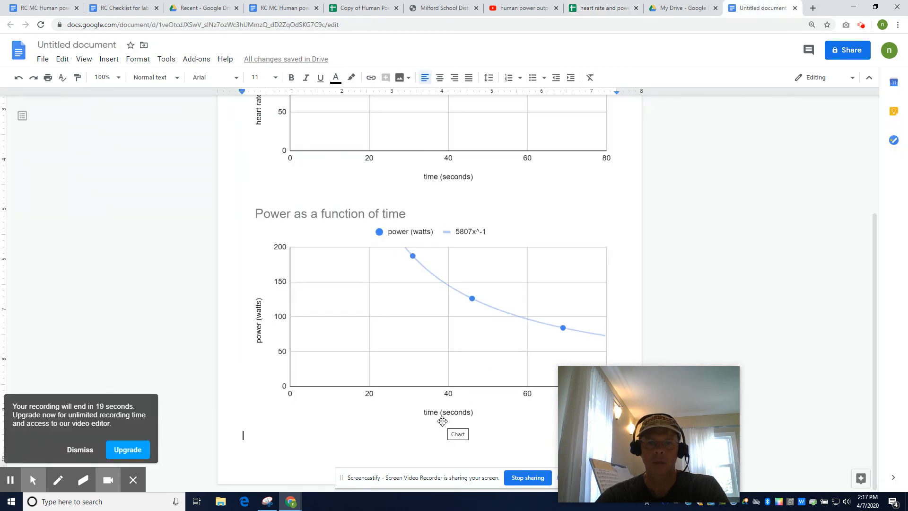
click(425, 445)
key(ctrl+v)
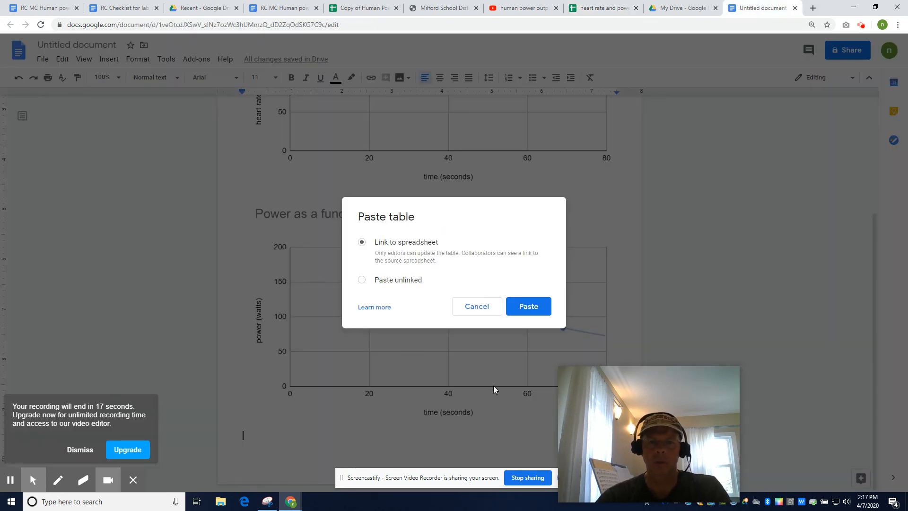
click(528, 308)
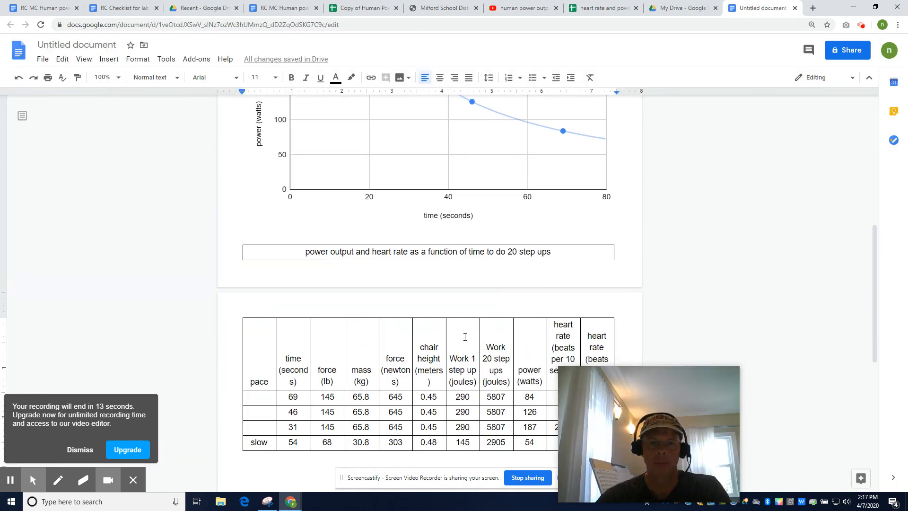
click(444, 334)
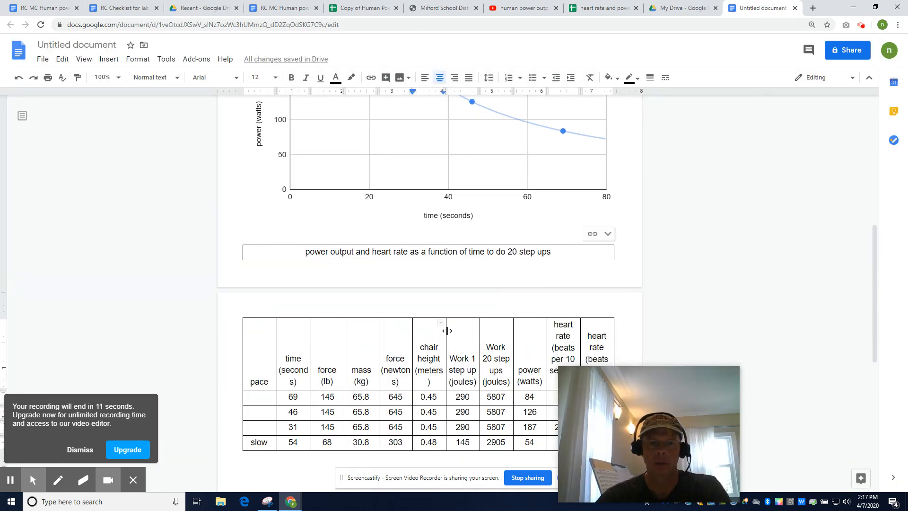
drag(447, 330, 447, 331)
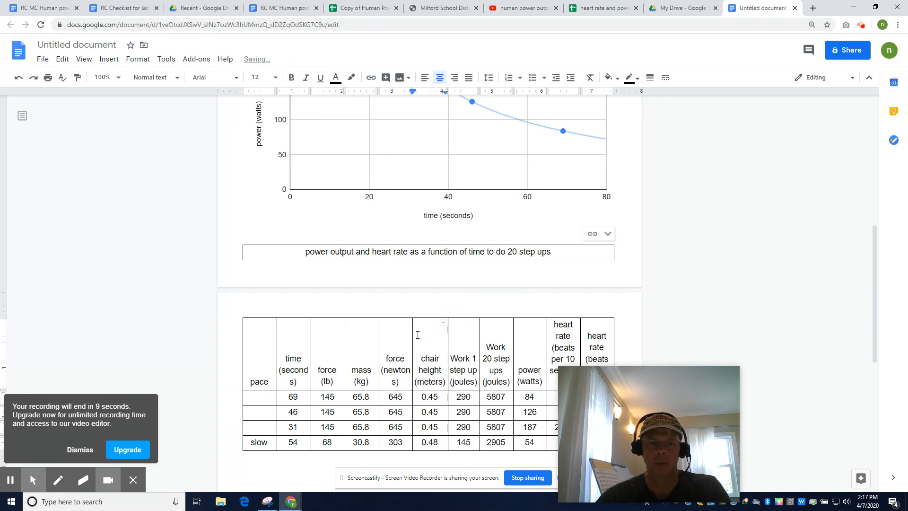